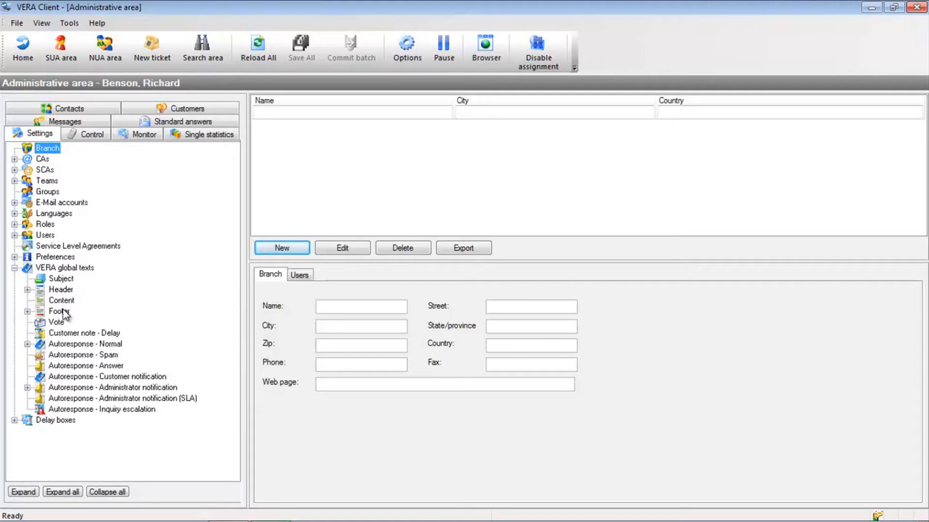
Create a new footer global text with system ID and system topic "Ticket footer" and priority 12.
left_click(63, 313)
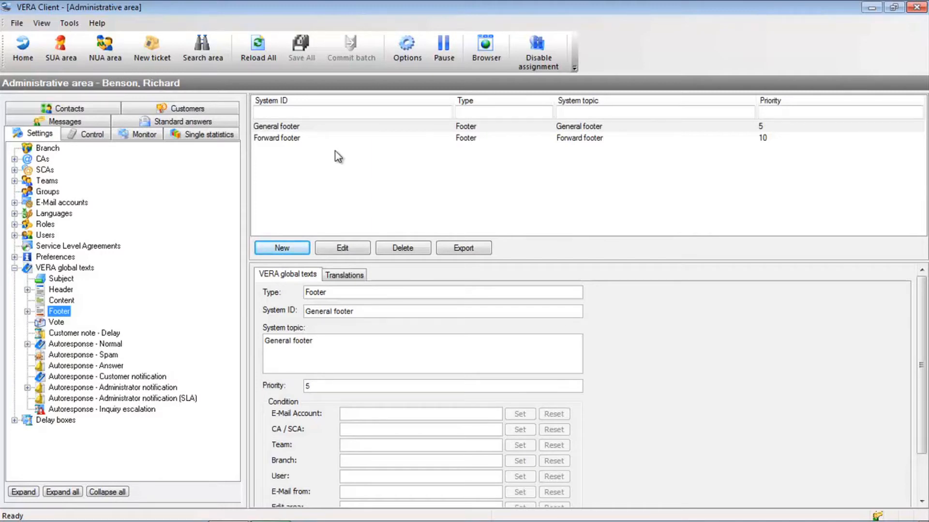
left_click(289, 258)
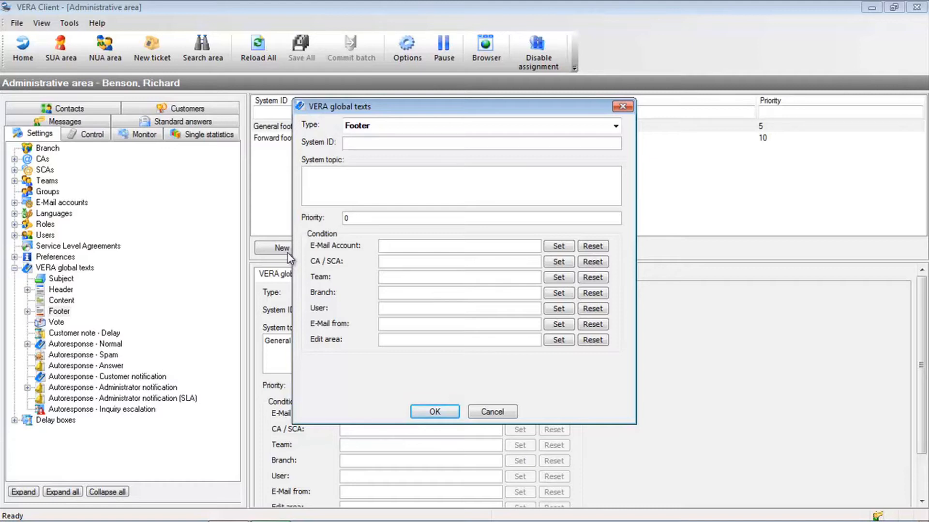
type("Ticket footer")
key("Tab")
type("Ticket footer")
double_click(356, 217)
type("12")
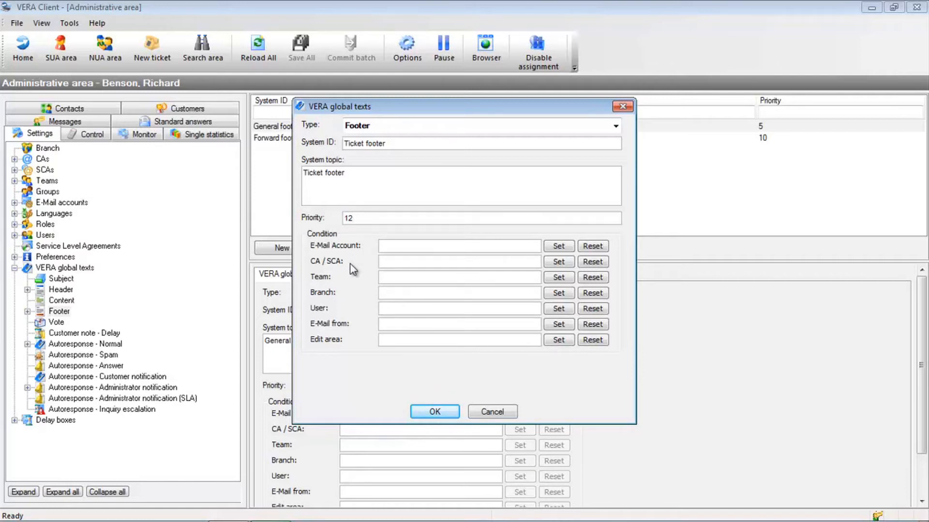
left_click(408, 246)
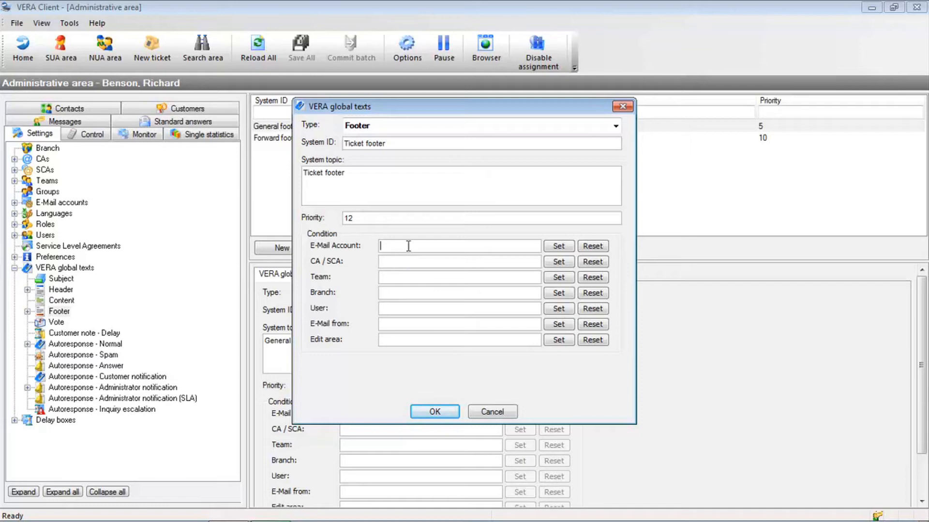
left_click(553, 249)
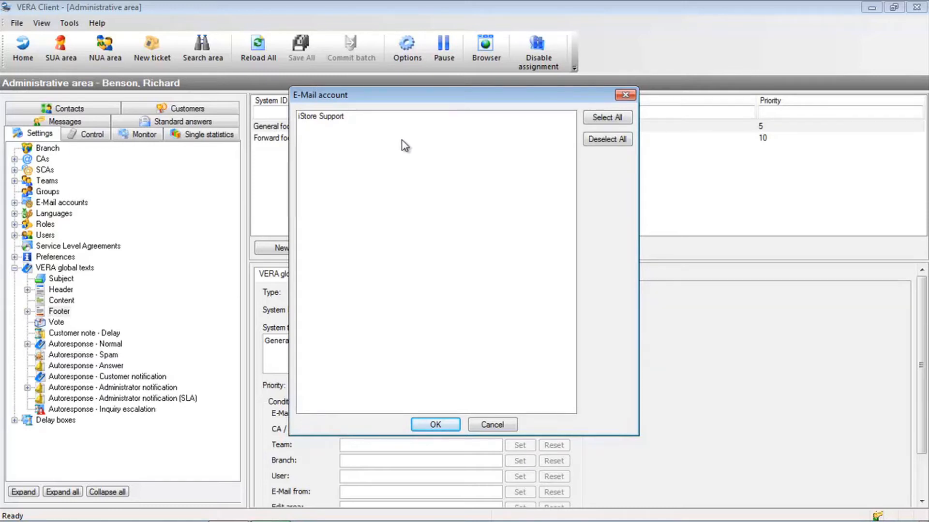
left_click(485, 425)
Set the footer's CA / SCA condition to iStore-Tickets and its Ticket orders subcategory.
left_click(448, 262)
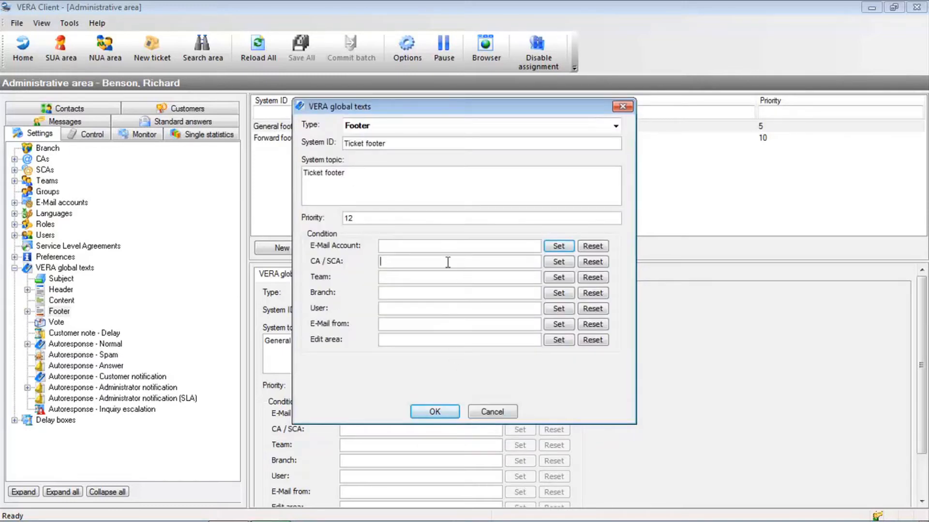
left_click(559, 263)
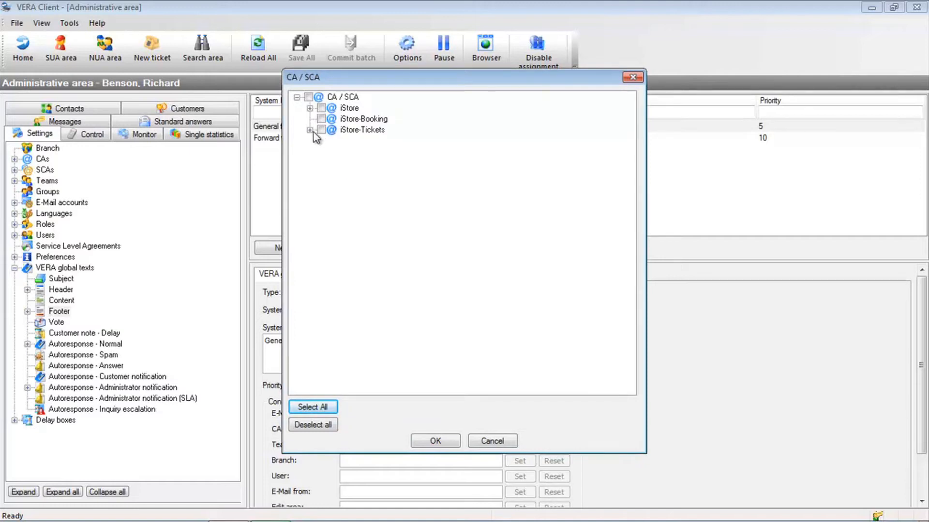
left_click(310, 131)
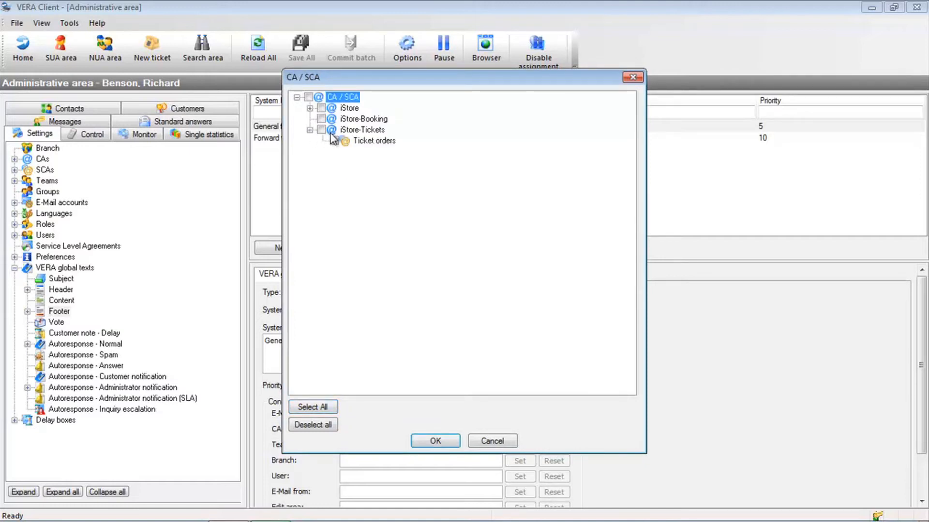
left_click(321, 131)
left_click(335, 141)
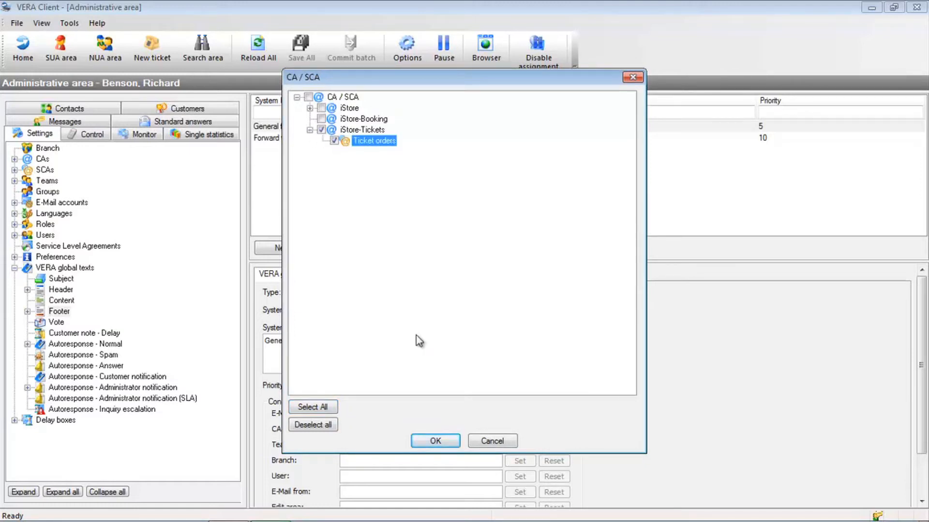
left_click(436, 441)
Set the footer's Team condition to iStore Tickets.
left_click(423, 277)
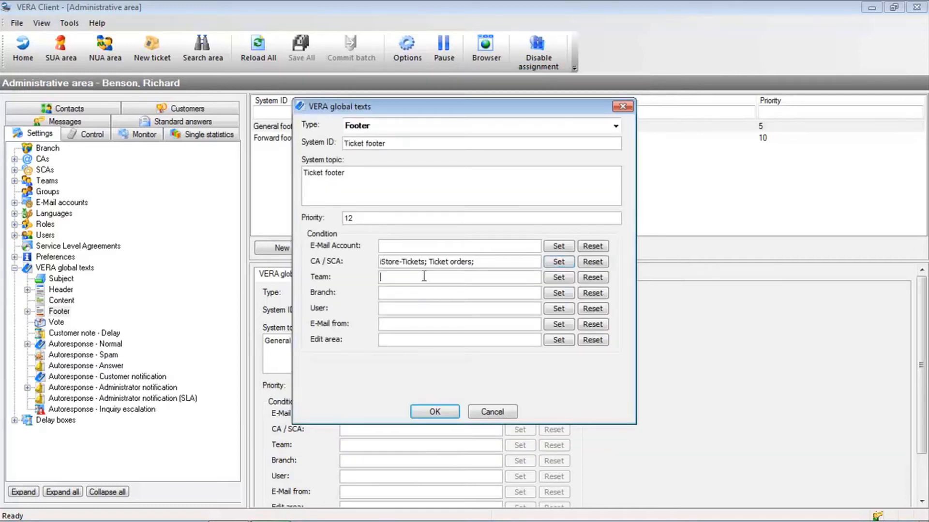
left_click(559, 277)
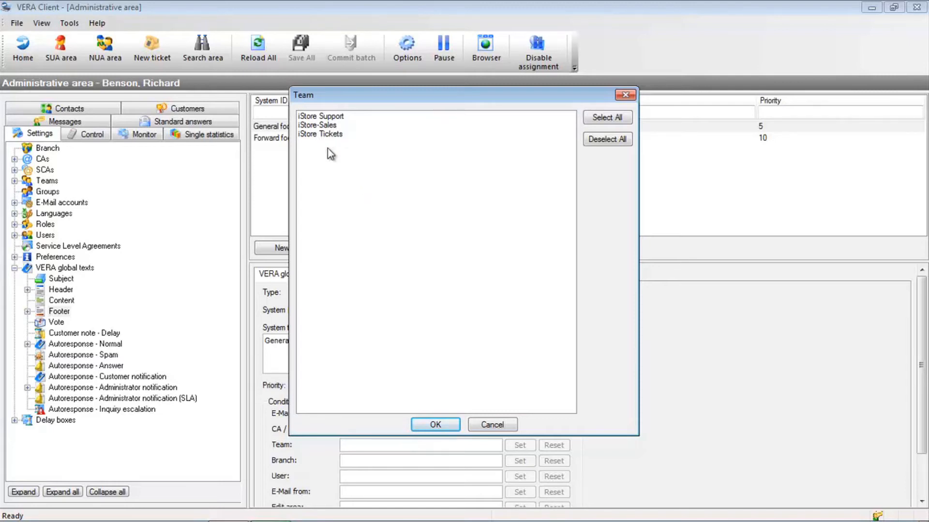
left_click(356, 135)
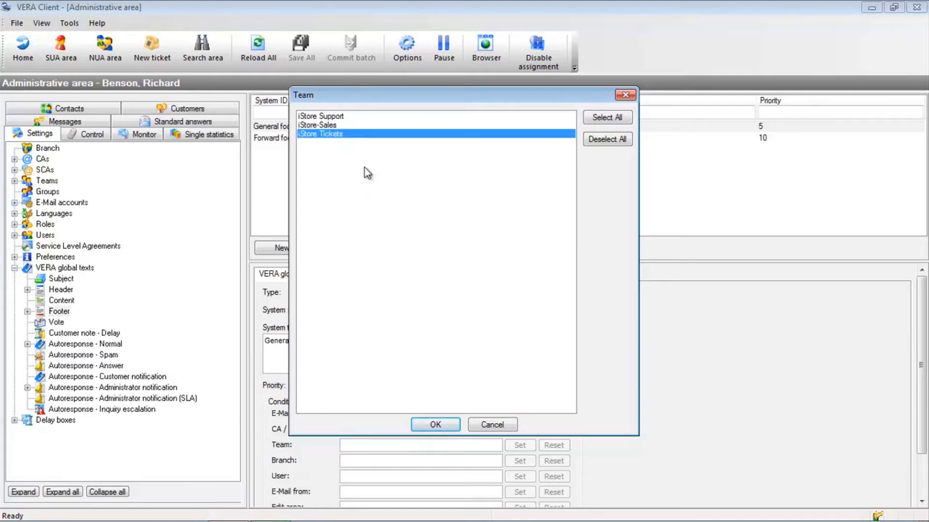
left_click(434, 423)
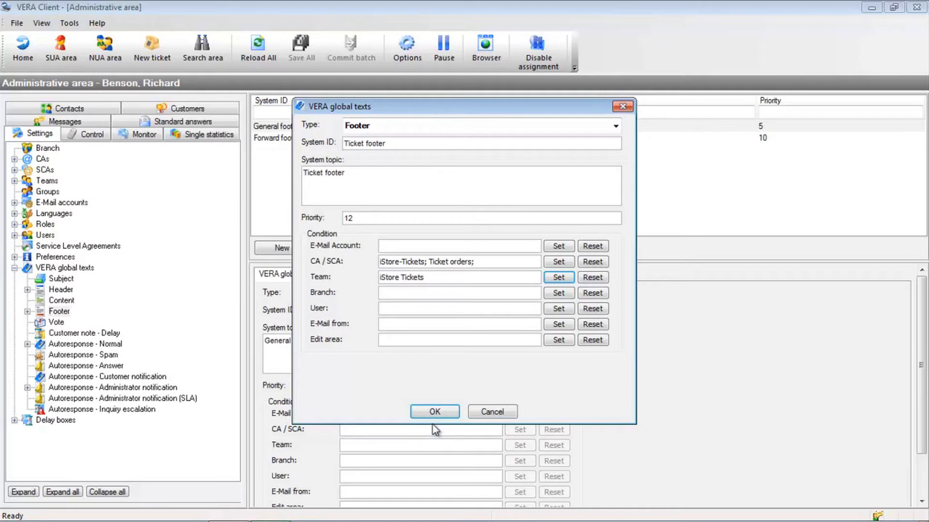
left_click(403, 295)
left_click(559, 293)
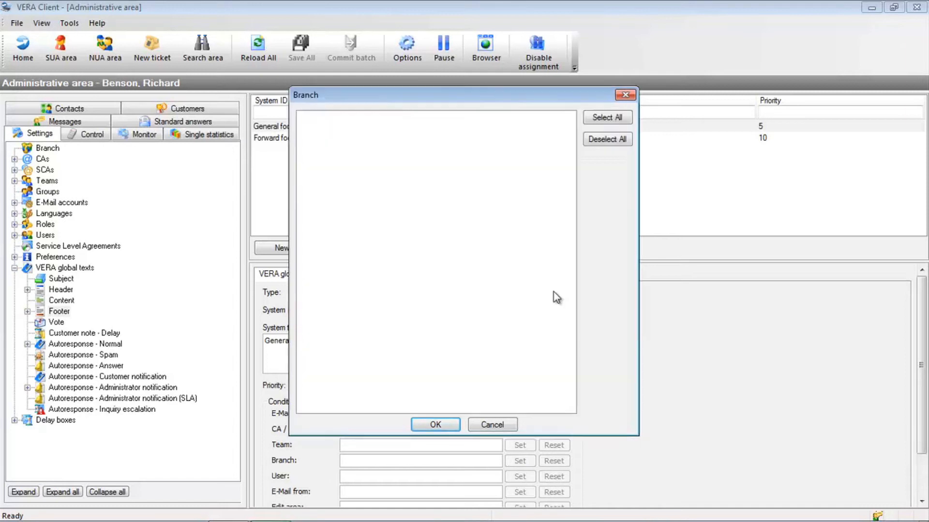
left_click(512, 424)
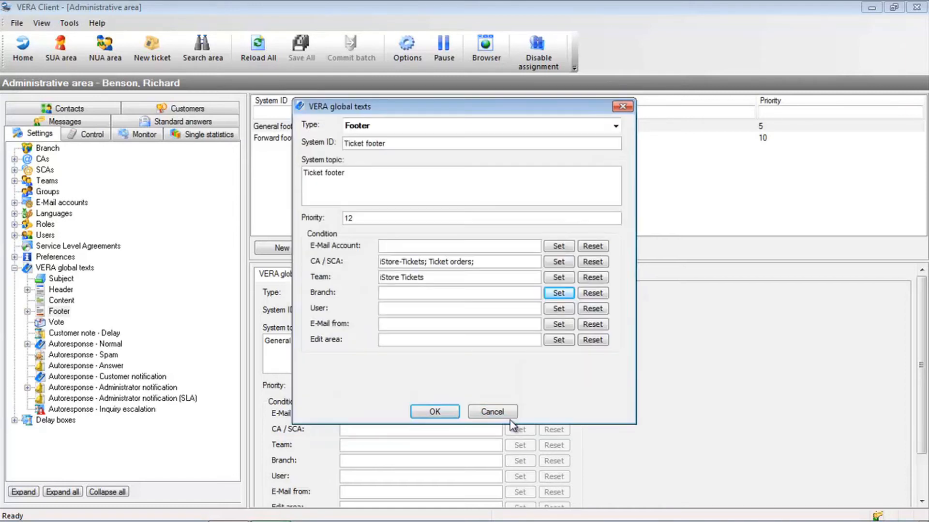
left_click(449, 310)
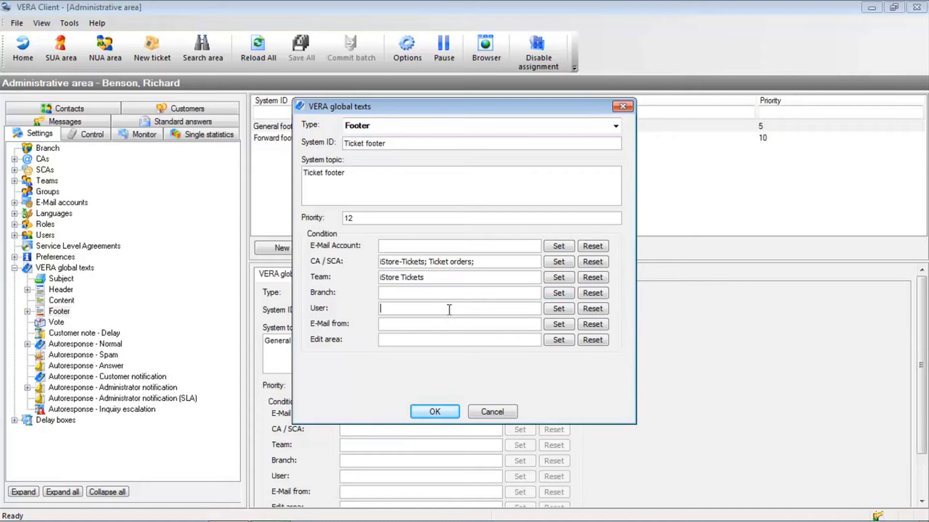
left_click(559, 309)
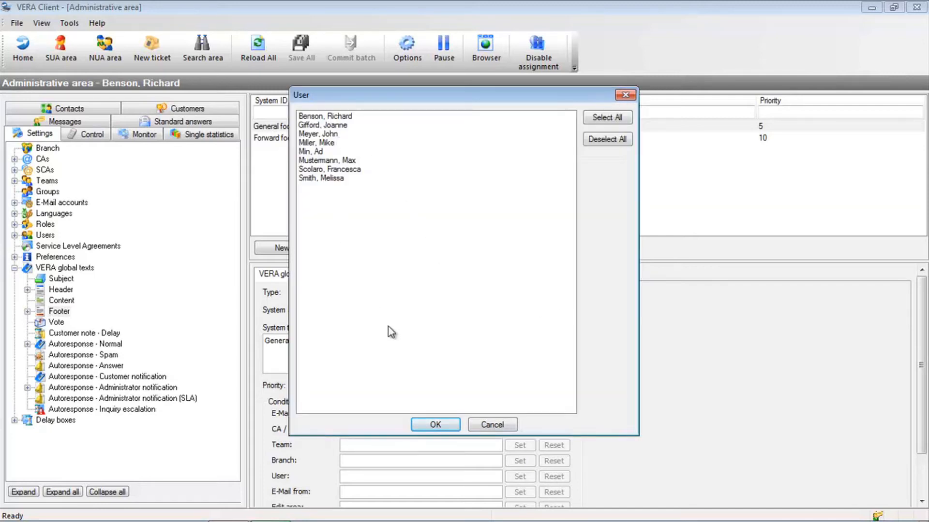
left_click(491, 424)
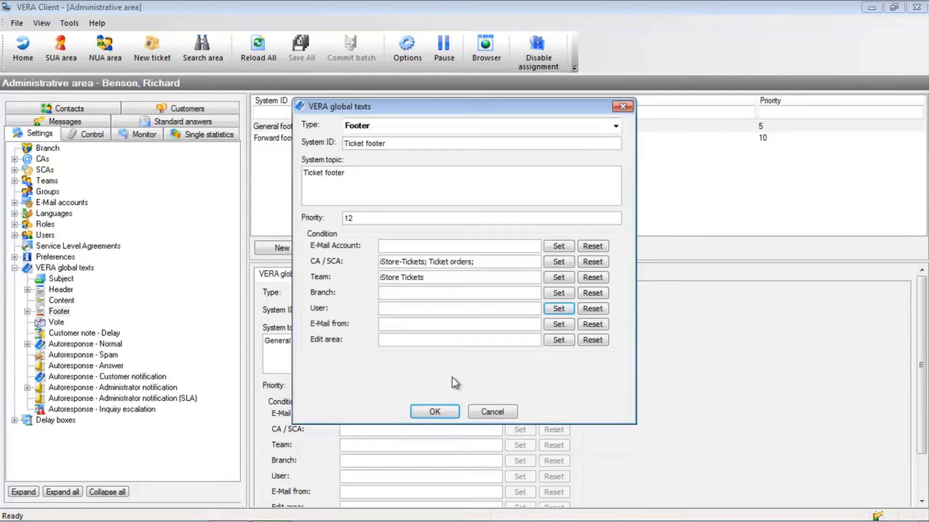
Add the ticketing sender's e-mail address to the footer's E-Mail from condition.
left_click(410, 325)
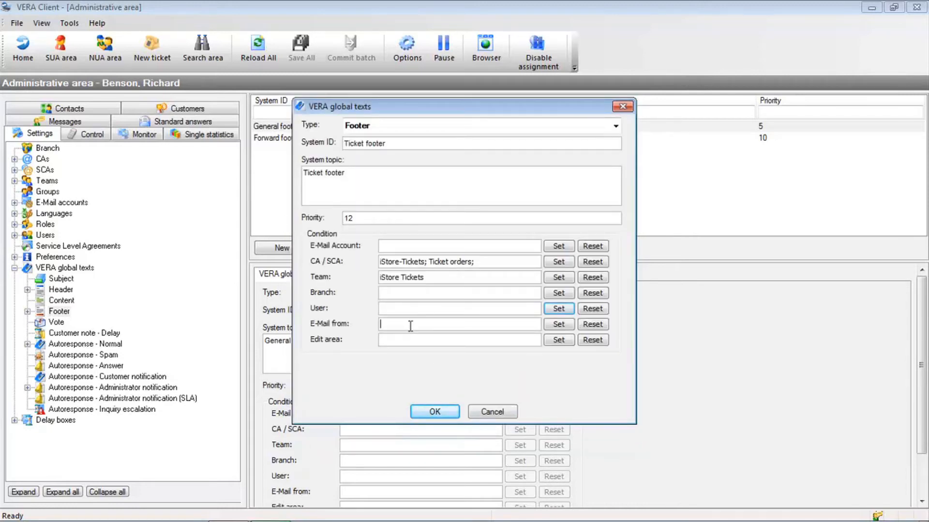
left_click(558, 325)
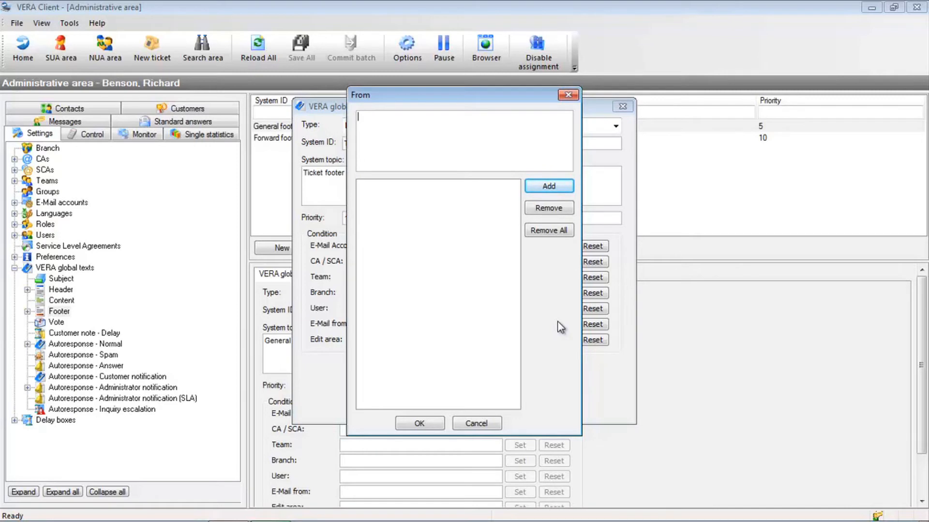
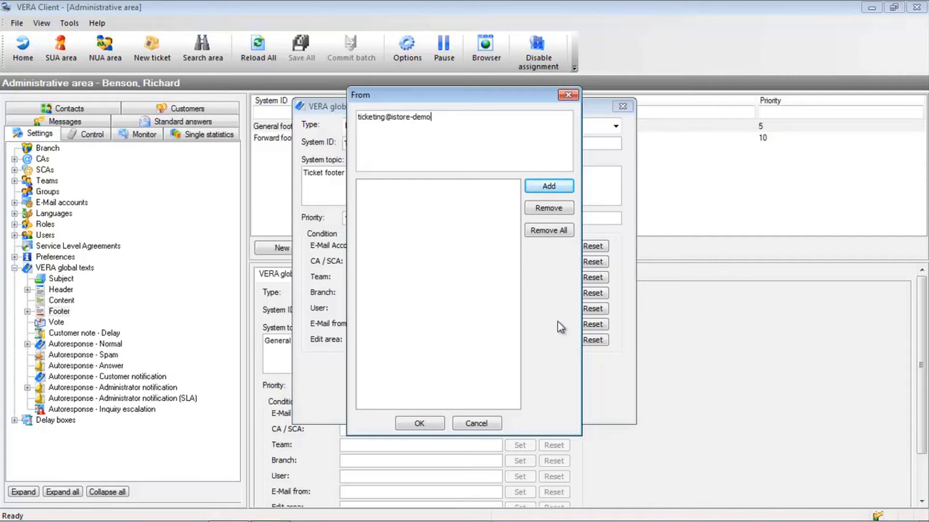
key("Return")
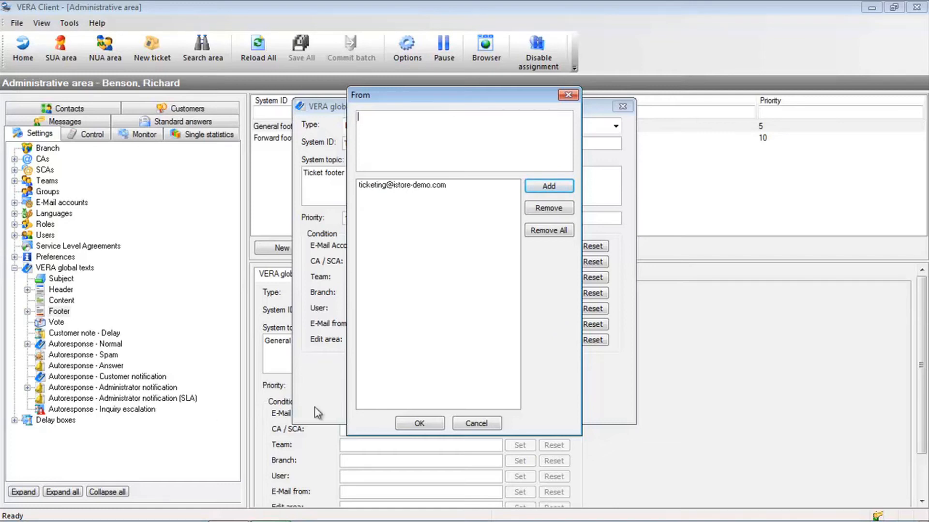
left_click(420, 425)
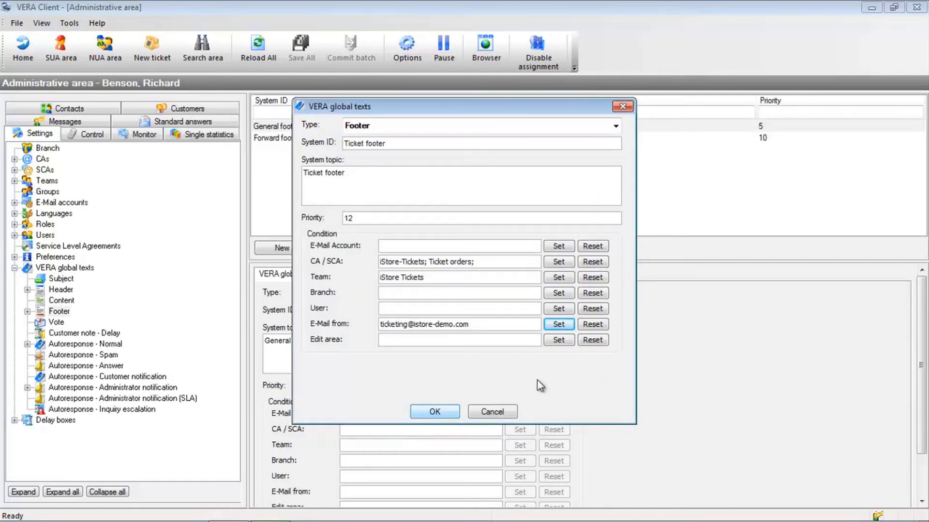
left_click(559, 341)
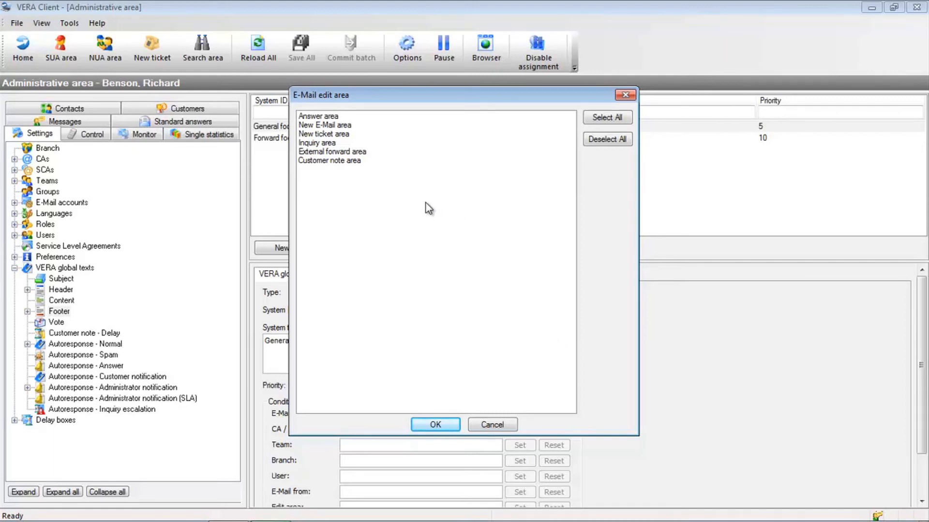
left_click(326, 119)
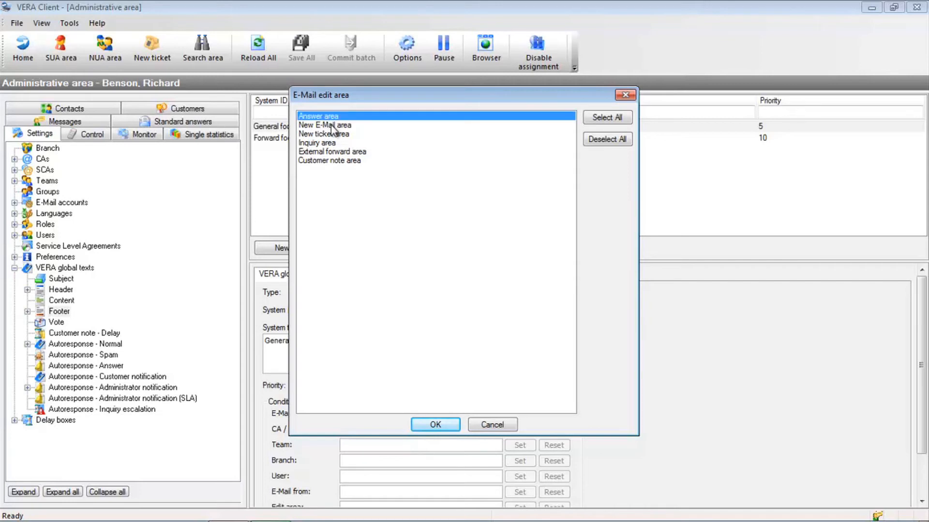
left_click(332, 127)
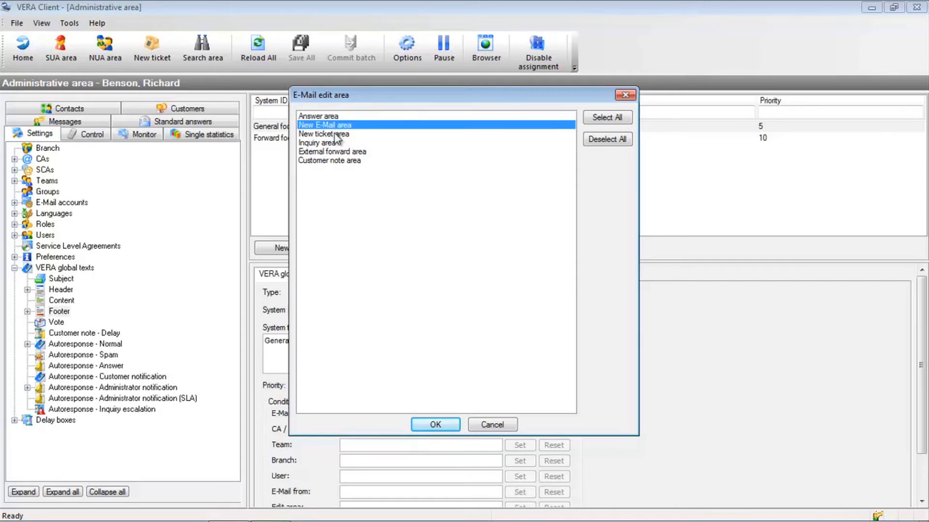
left_click(336, 143)
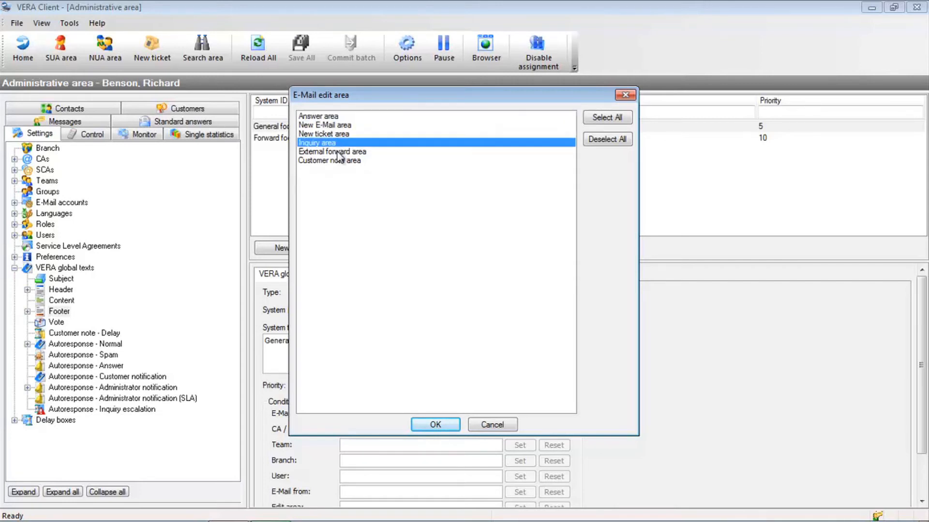
left_click(337, 152)
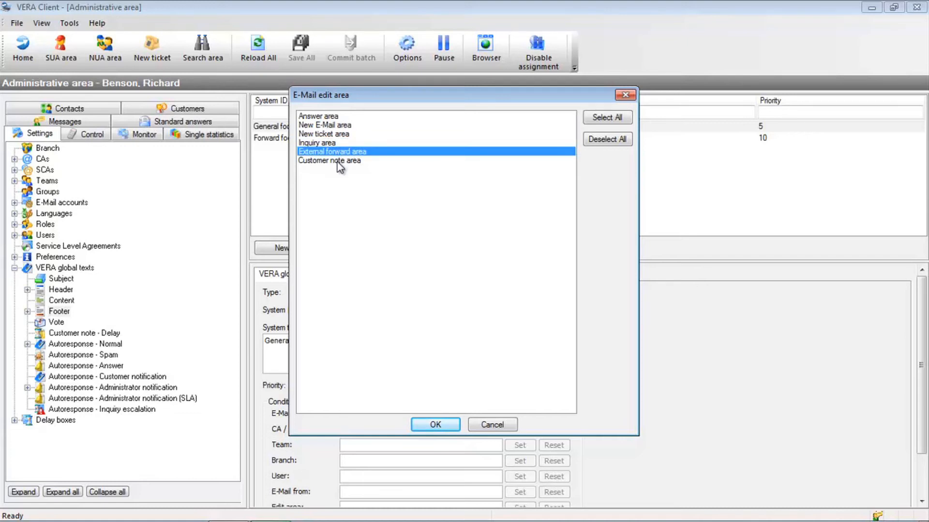
left_click(338, 161)
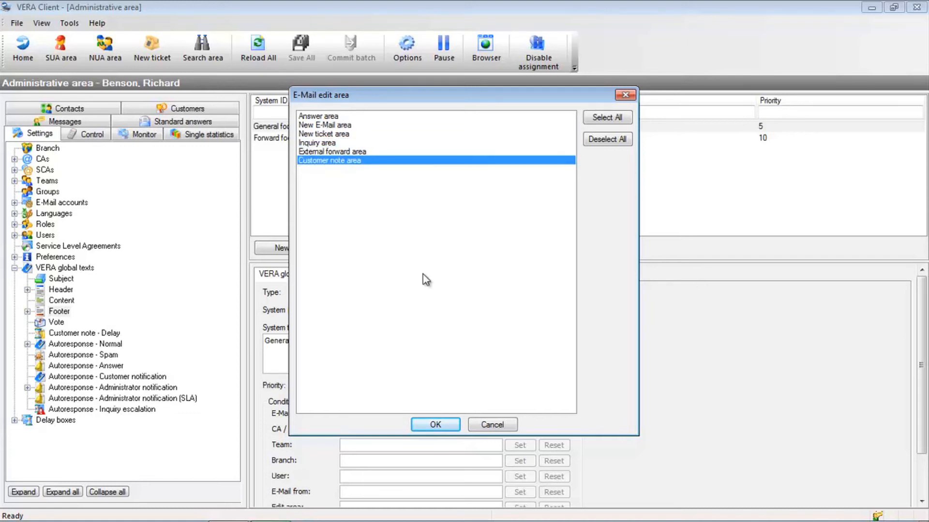
left_click(491, 425)
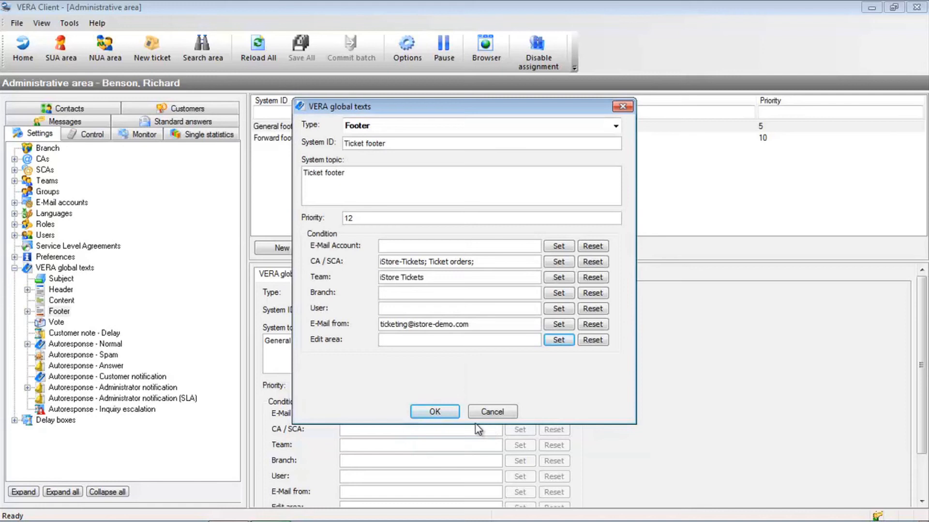
Reset the E-Mail from condition and confirm the new Ticket footer.
left_click(590, 325)
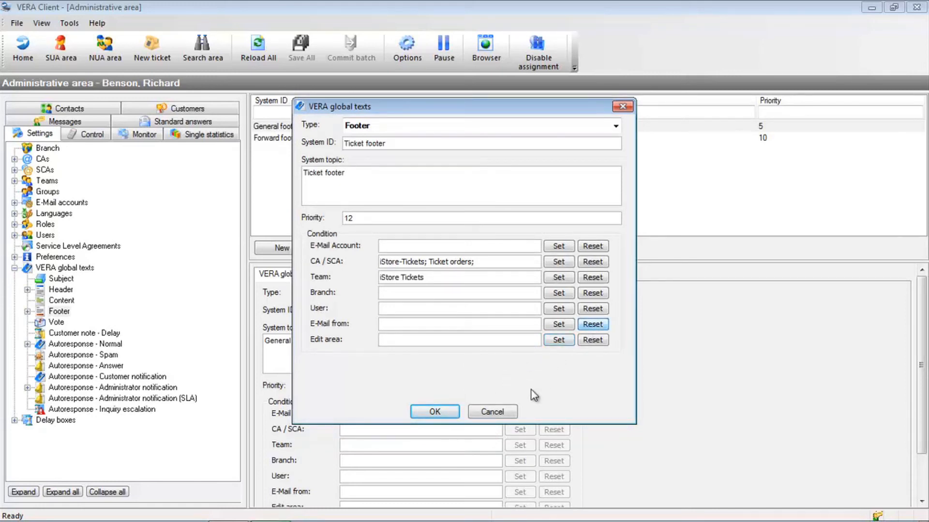
left_click(434, 413)
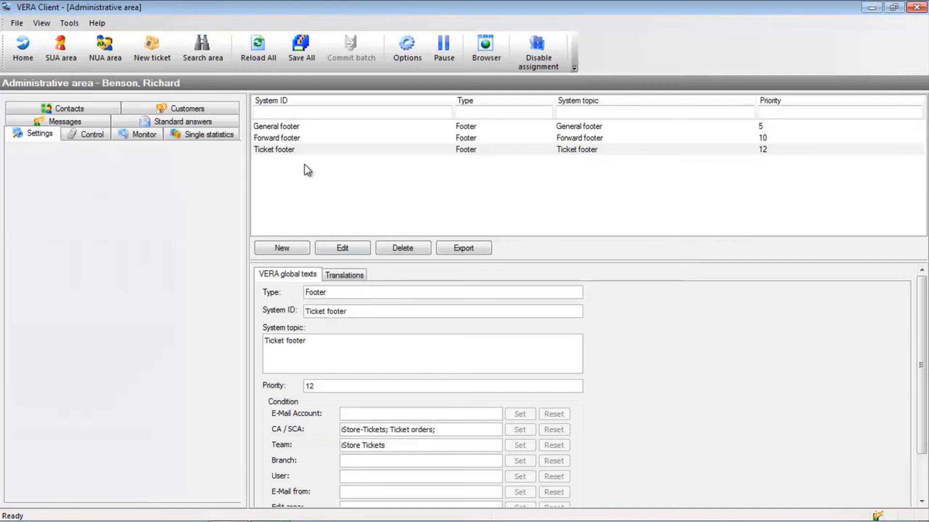
Start a new translation for the Ticket footer and set its language to Englisch.
left_click(294, 151)
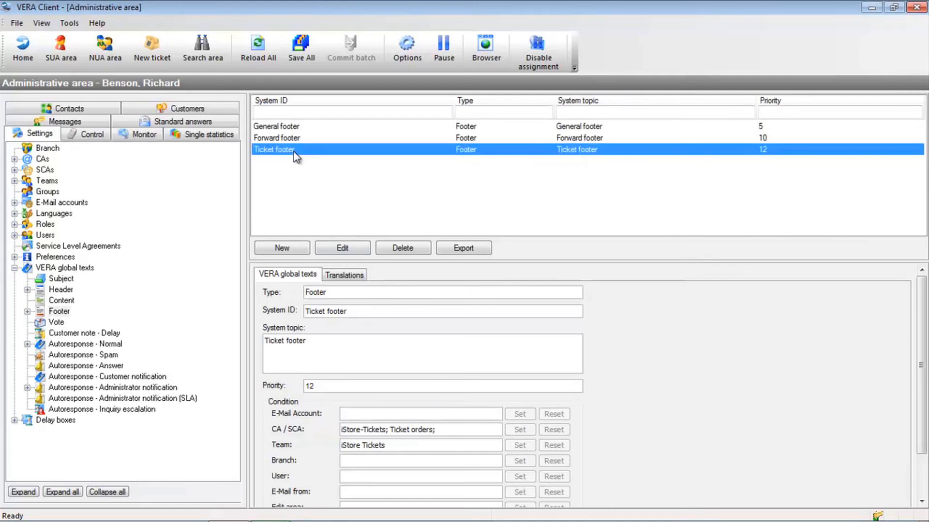
left_click(345, 277)
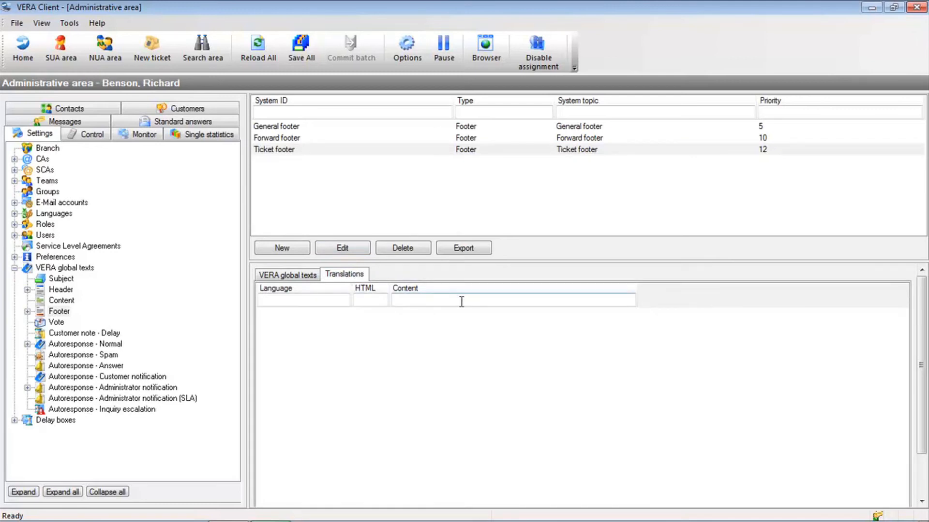
left_click_drag(890, 263, 884, 207)
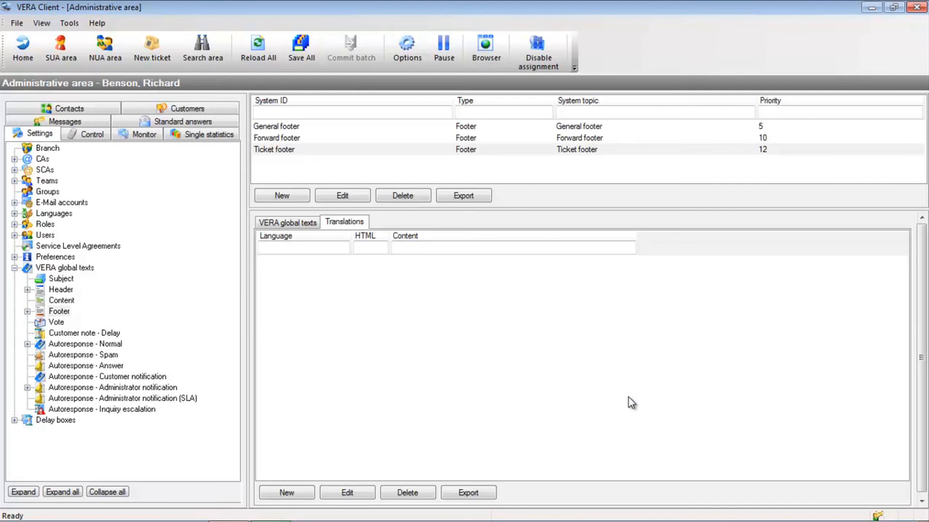
left_click(294, 496)
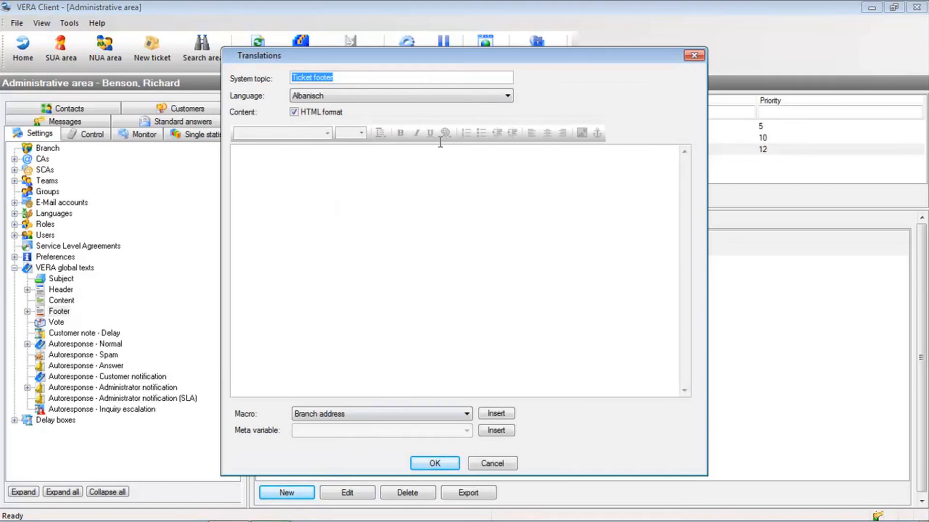
left_click(420, 104)
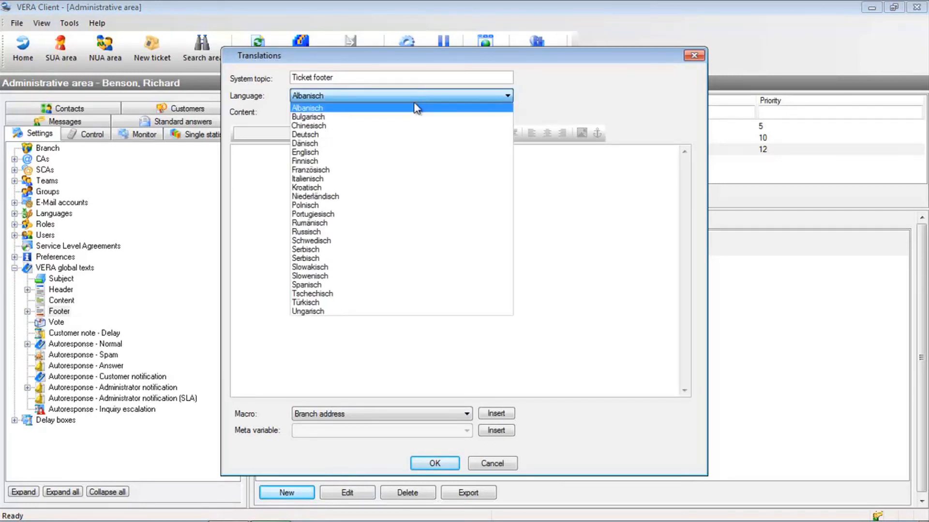
left_click(401, 150)
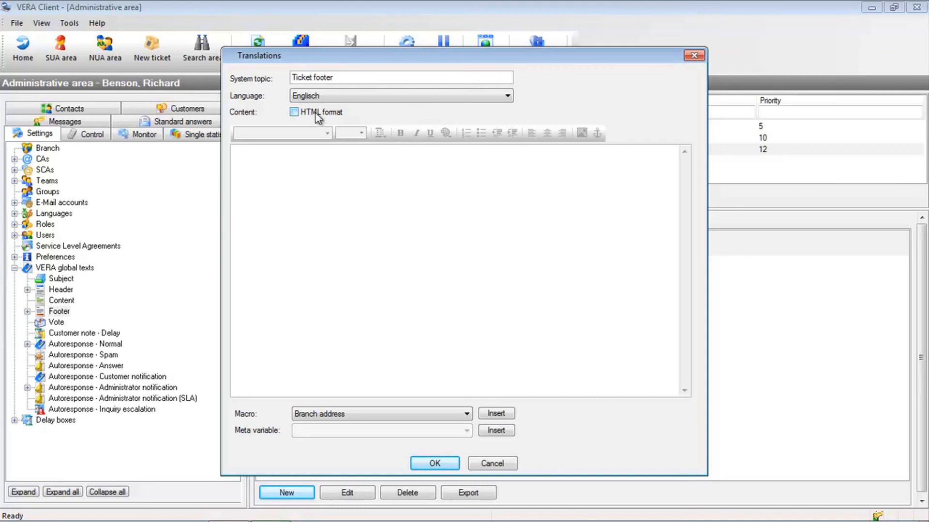
Enable HTML format for the translation's content and write "Kind regards" with "iStore Ticketing" on the line below.
left_click(315, 114)
left_click(351, 240)
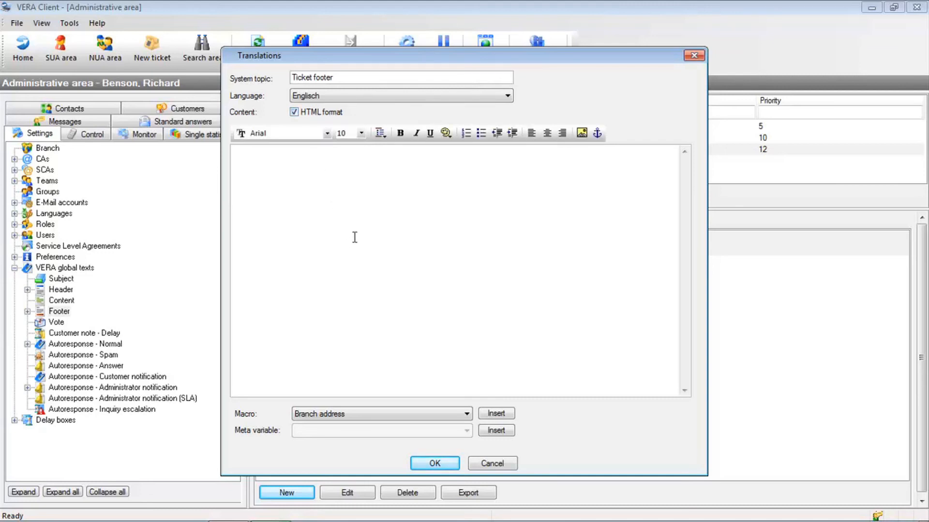
type("Kind regards")
key("Return")
type("iv")
key("BackSpace")
type("Store Ticketing")
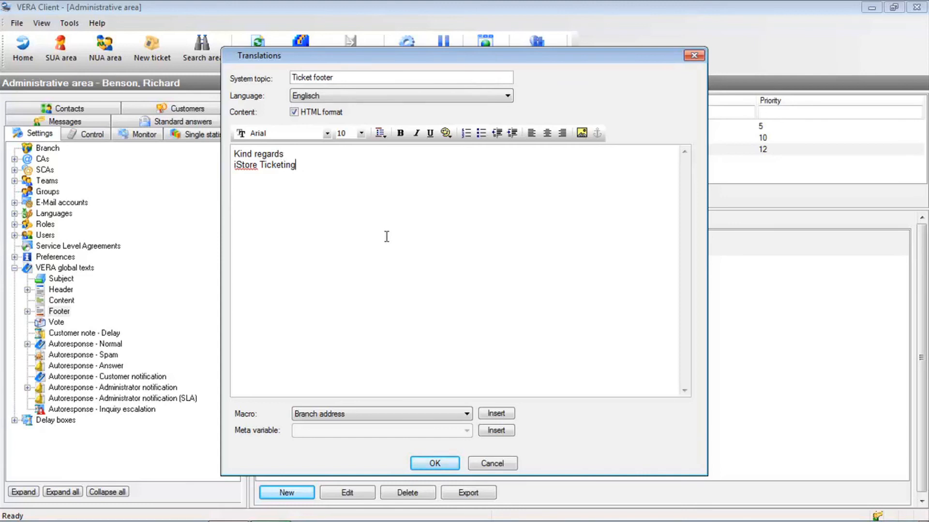
Insert the First name macro on a new line below "iStore Ticketing".
key("Return")
left_click(330, 415)
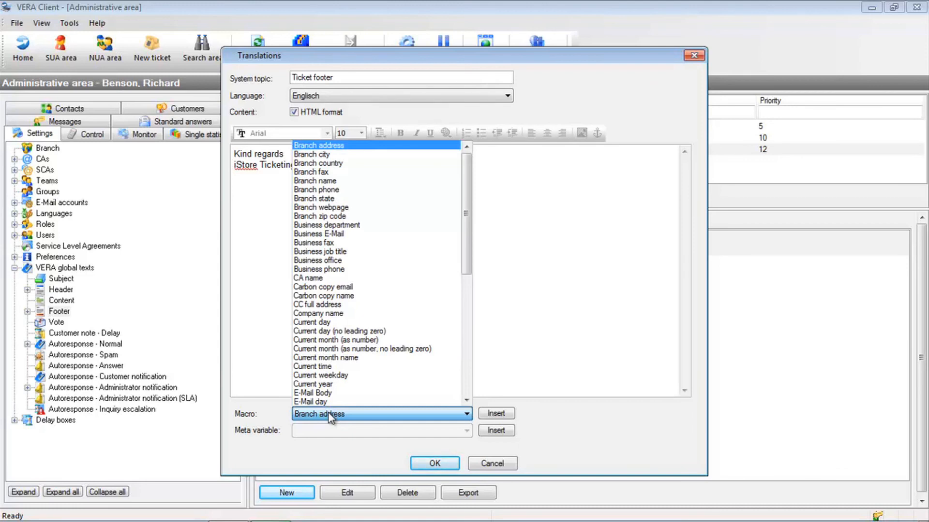
scroll(362, 275, "down", 6)
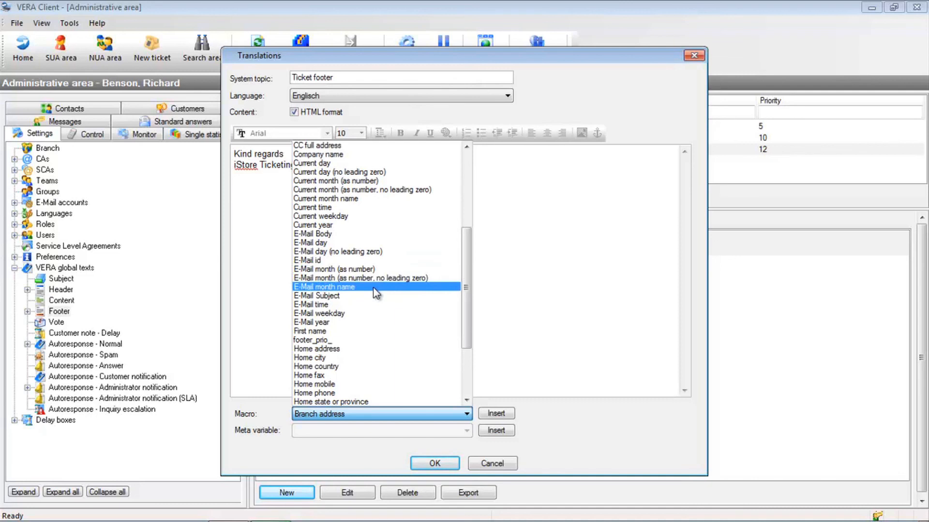
left_click(373, 331)
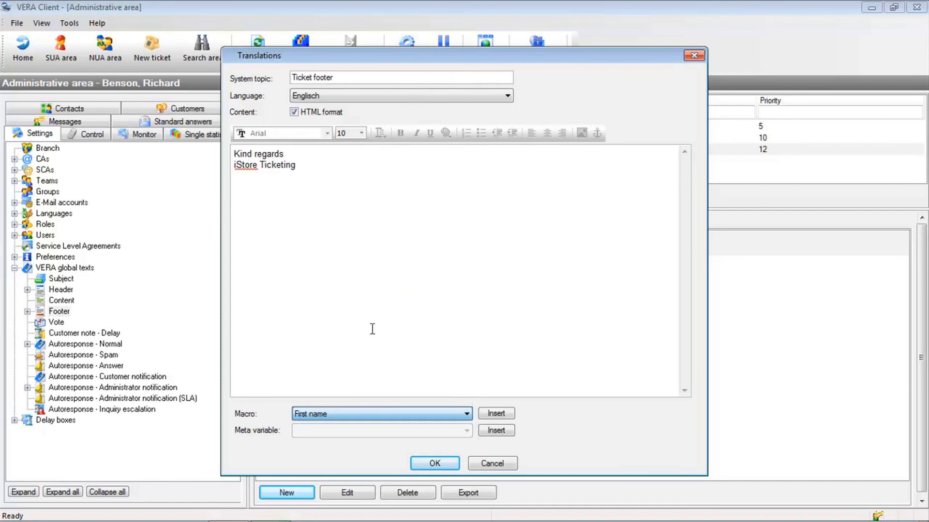
left_click(495, 413)
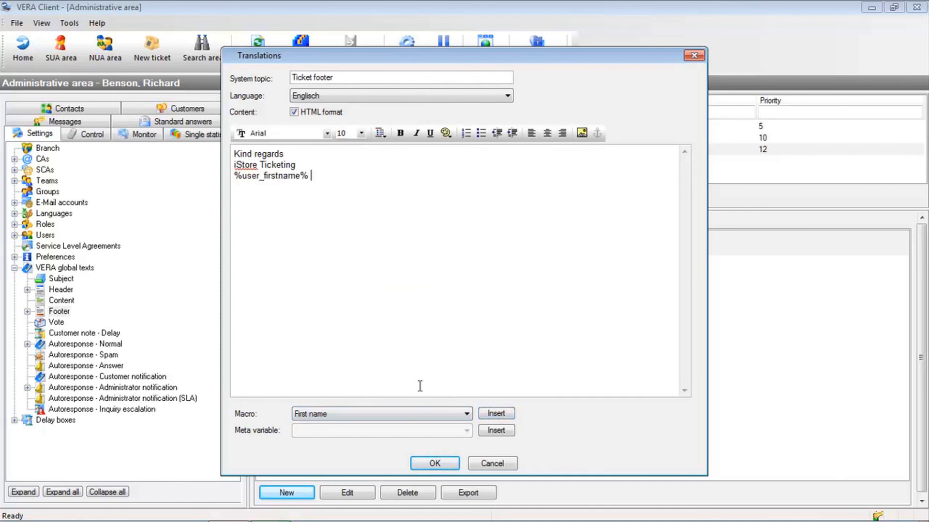
Insert the Last name macro after the first-name macro and confirm the English translation.
left_click(424, 414)
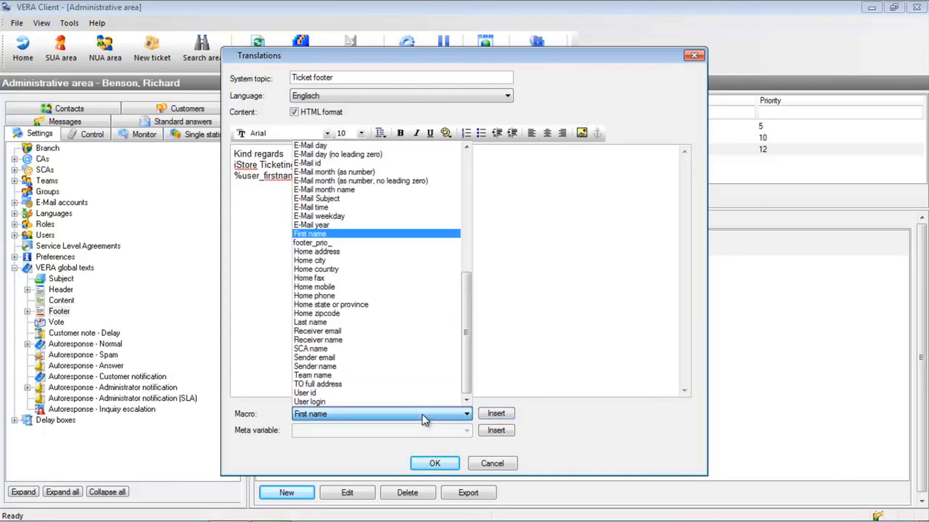
left_click(417, 323)
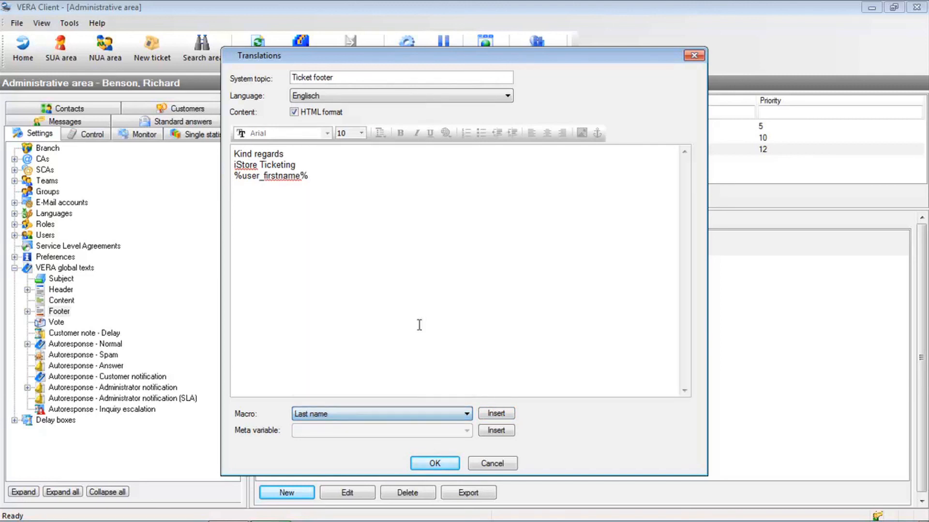
left_click(496, 413)
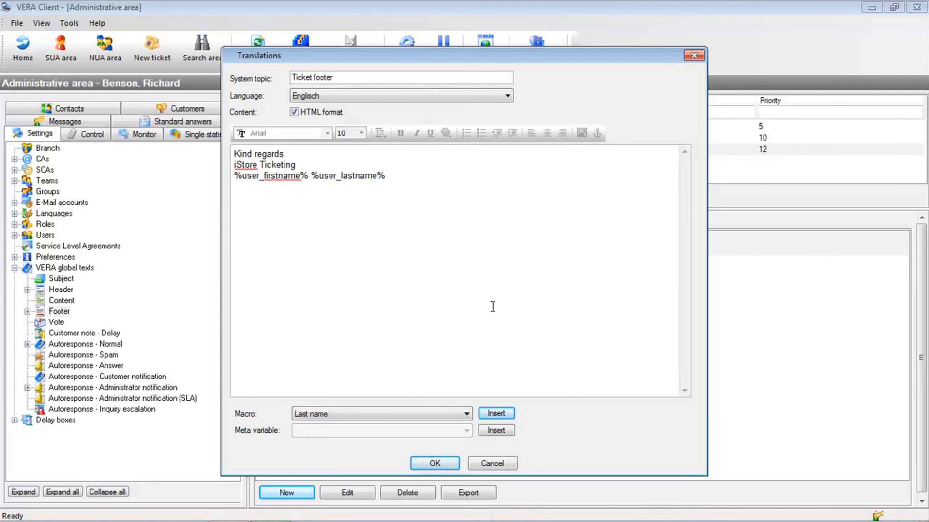
left_click(435, 465)
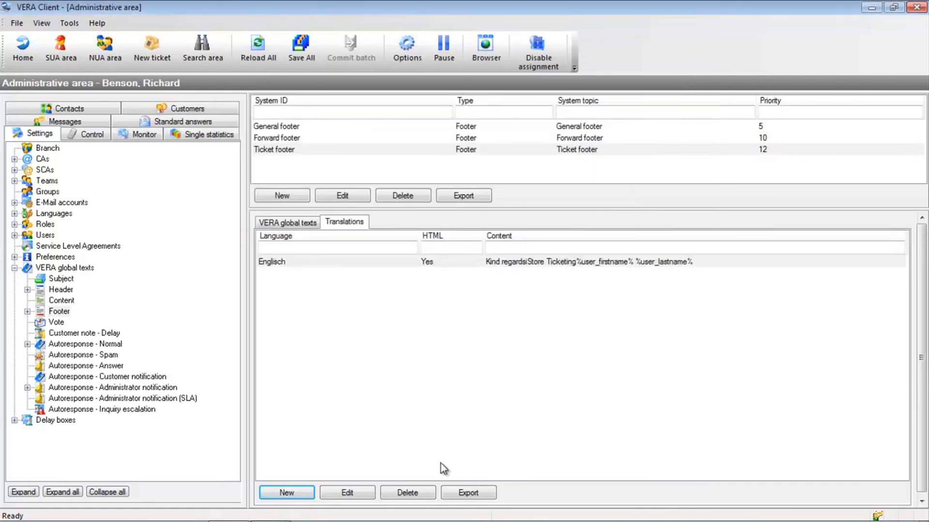